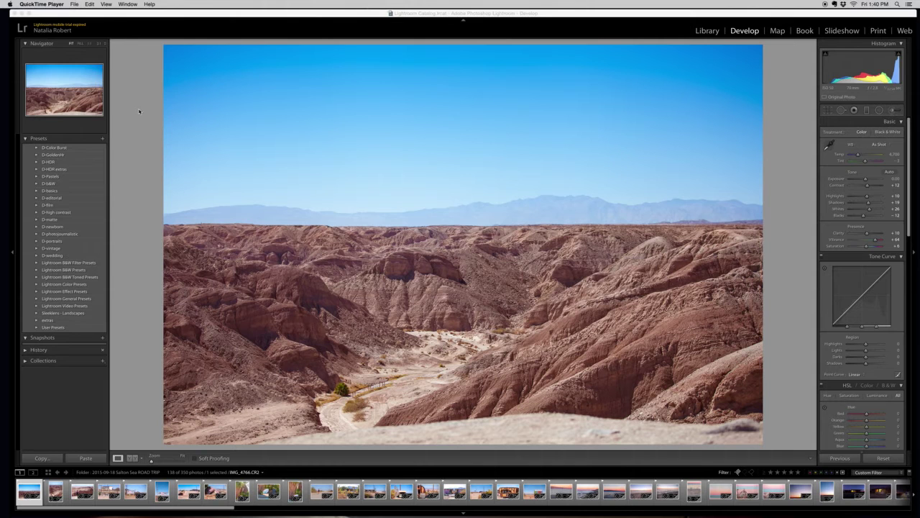
Bring the Lightroom window with the desert photo in Develop to the front
left_click(138, 111)
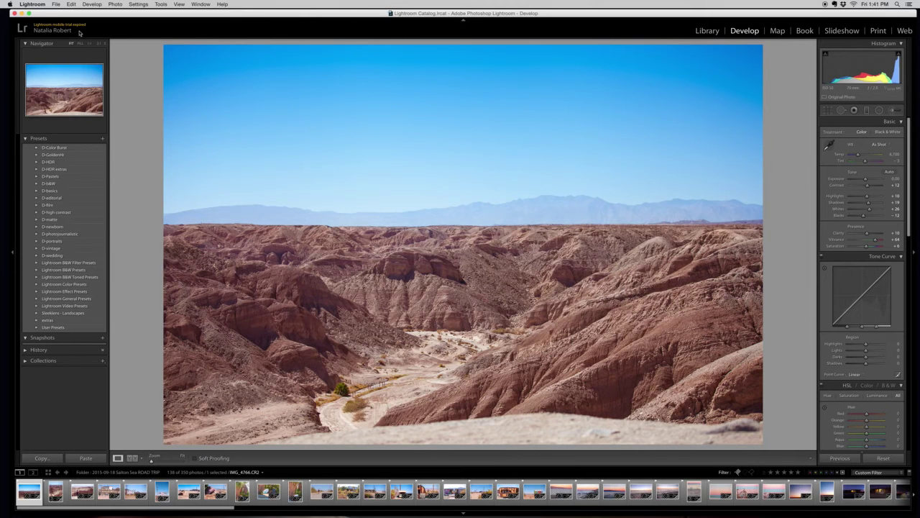
Open Lightroom's Preferences from the Lightroom menu
left_click(32, 4)
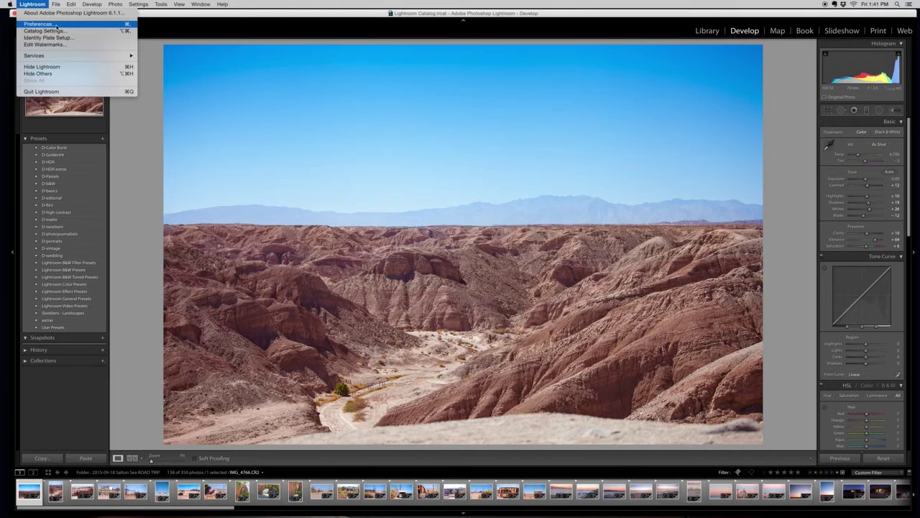
left_click(58, 27)
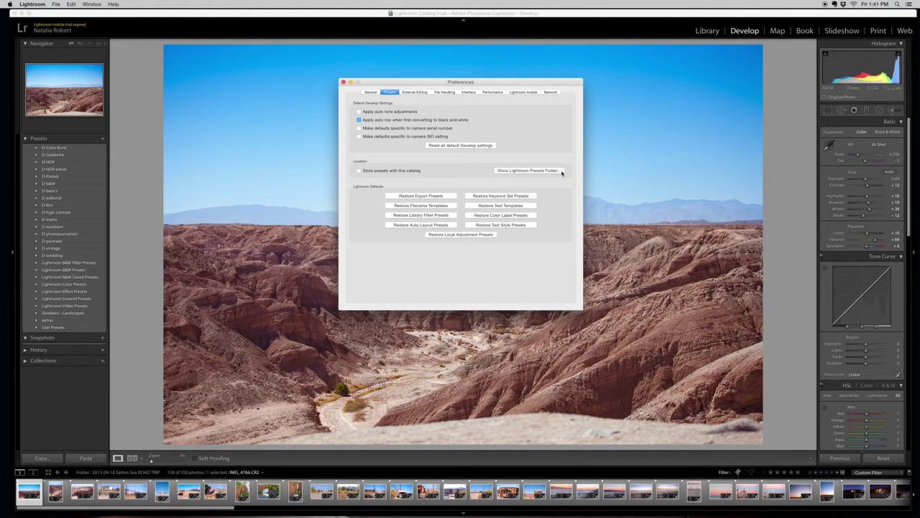
Reveal the presets folder in Finder, open Local Adjustment Presets, and enlarge the window so full file names show
left_click(561, 171)
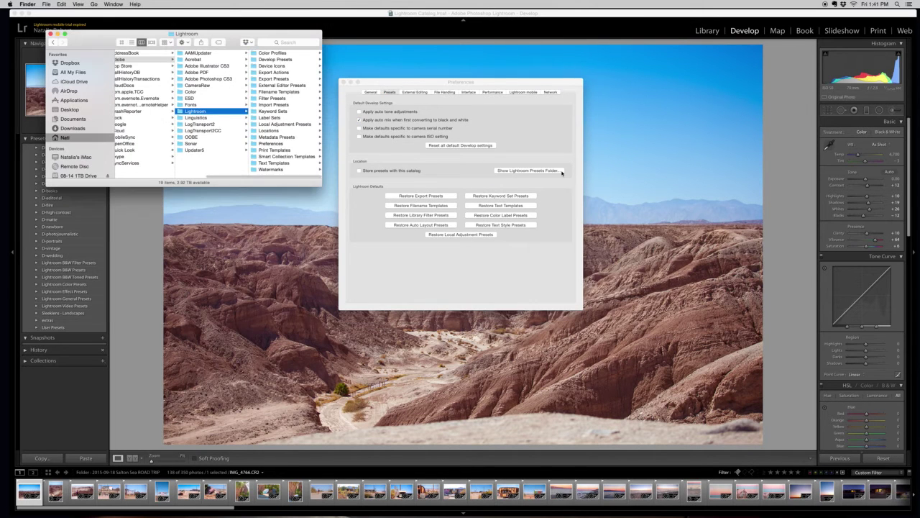
left_click_drag(356, 188, 591, 229)
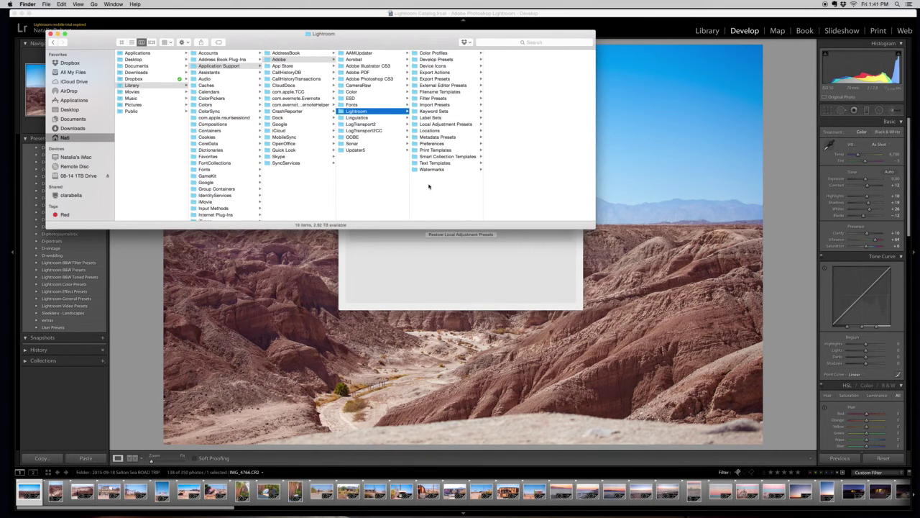
left_click(438, 60)
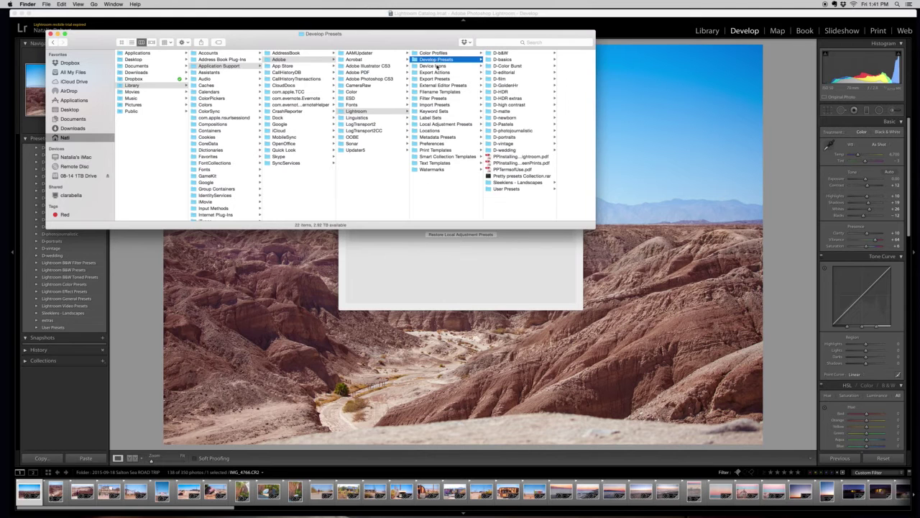
left_click(442, 125)
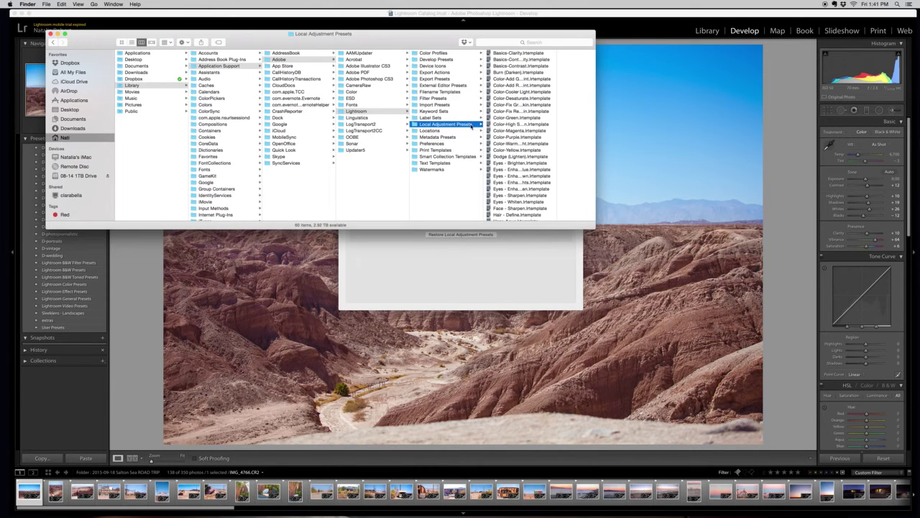
left_click_drag(565, 228, 565, 388)
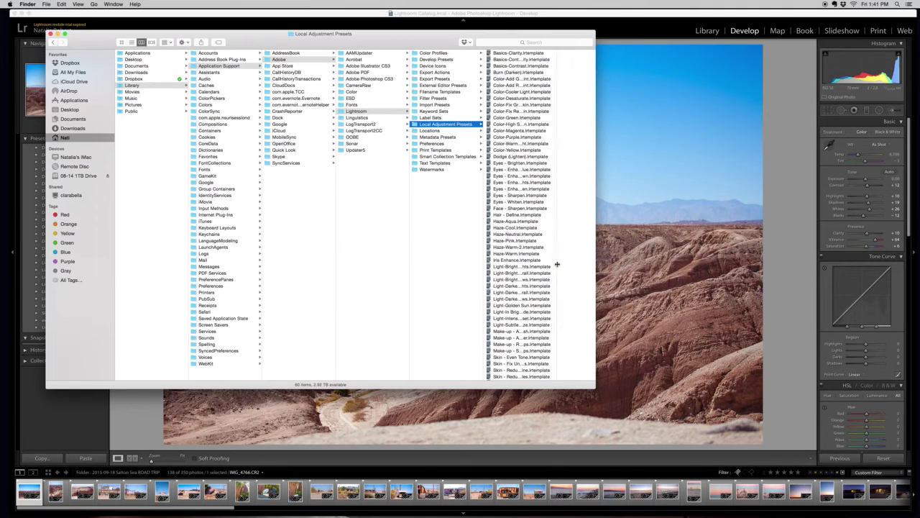
left_click_drag(558, 266, 579, 267)
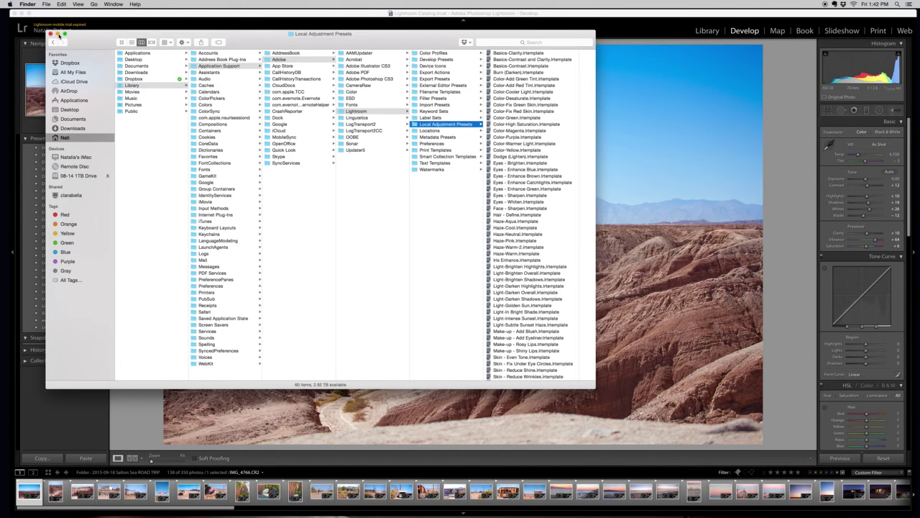
left_click(57, 34)
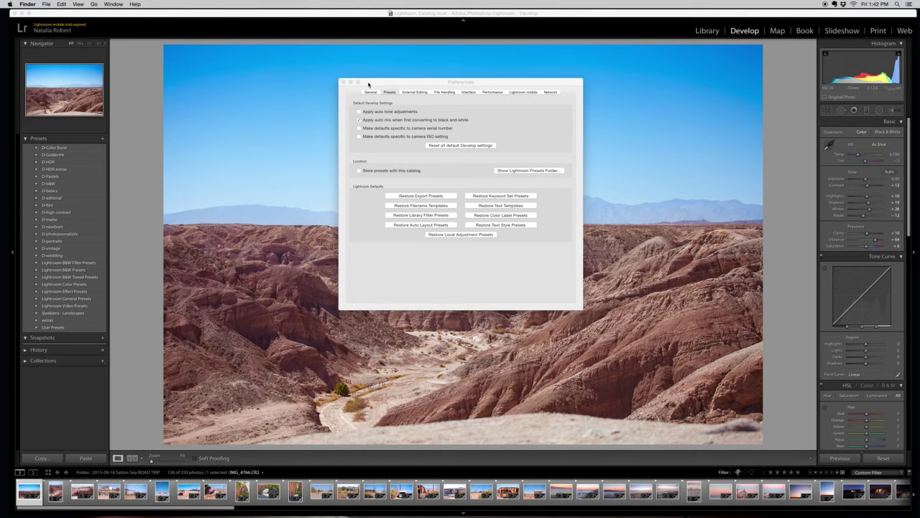
Close the Preferences dialog and hide Lightroom with Cmd+H to reveal the desktop
left_click(368, 84)
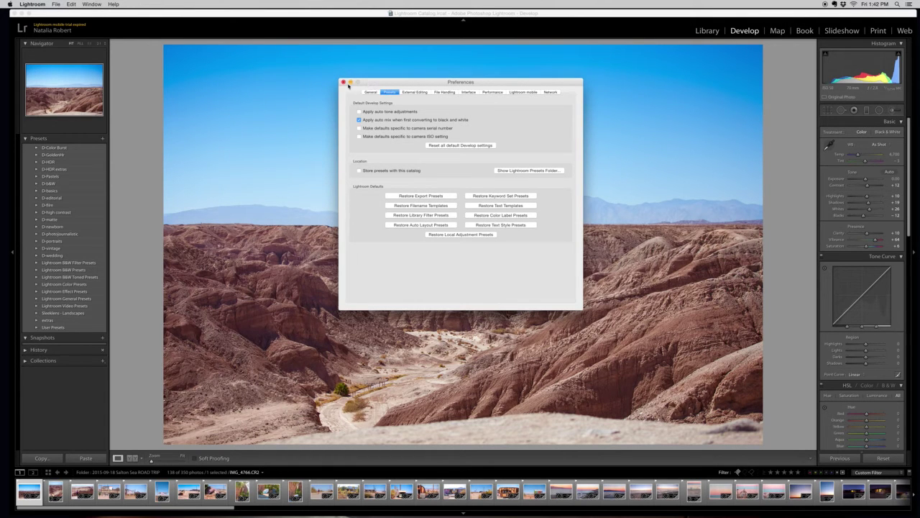
left_click(343, 82)
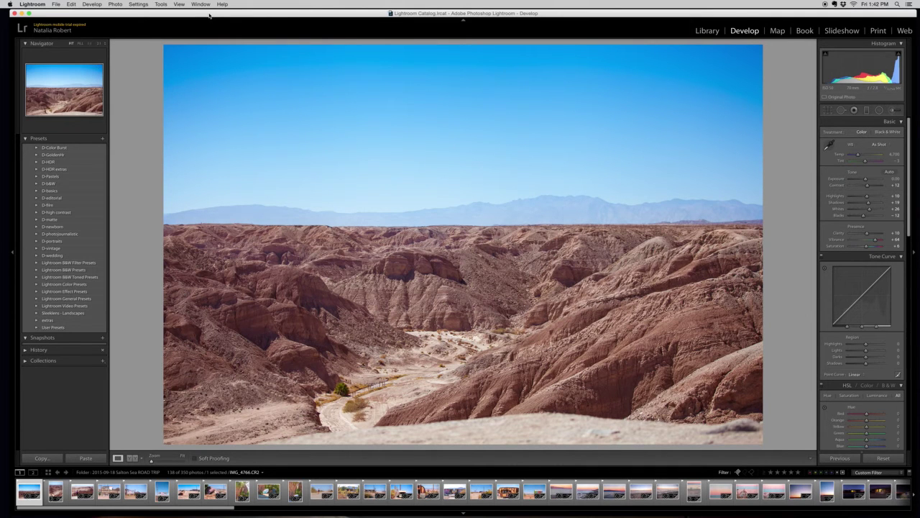
key("super+h")
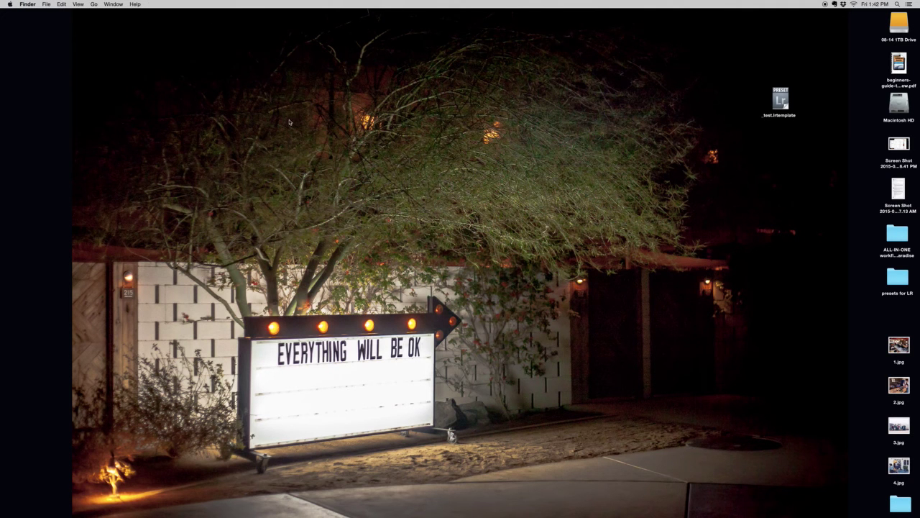
Restore the Local Adjustment Presets window from the Dock and select _test.lrtemplate on the desktop
mouse_move(4, 382)
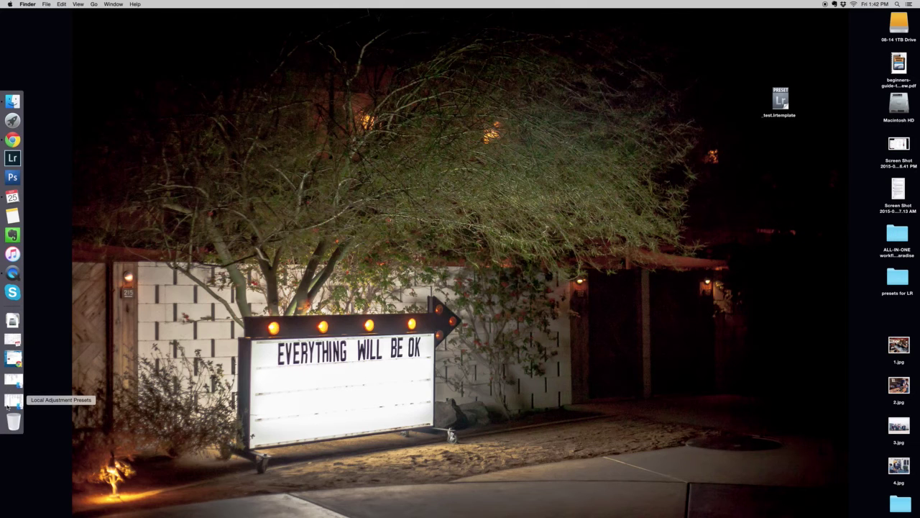
left_click(7, 405)
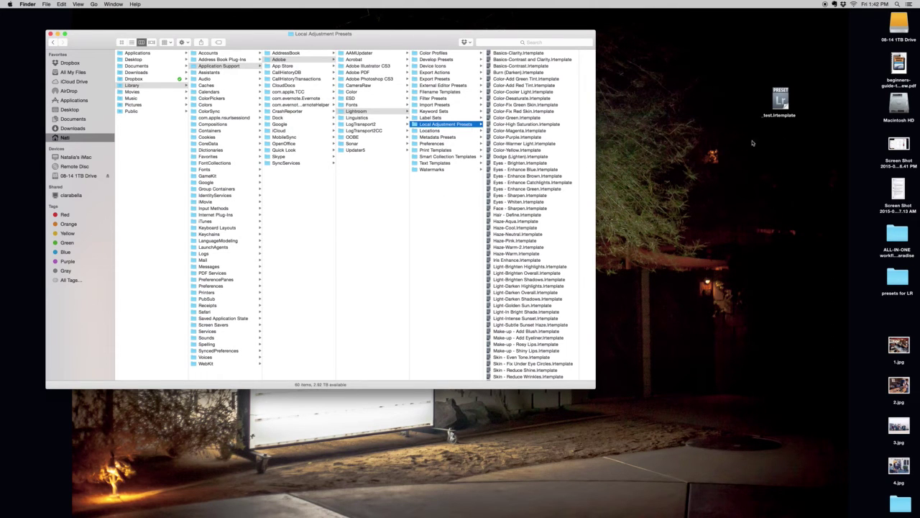
left_click(782, 102)
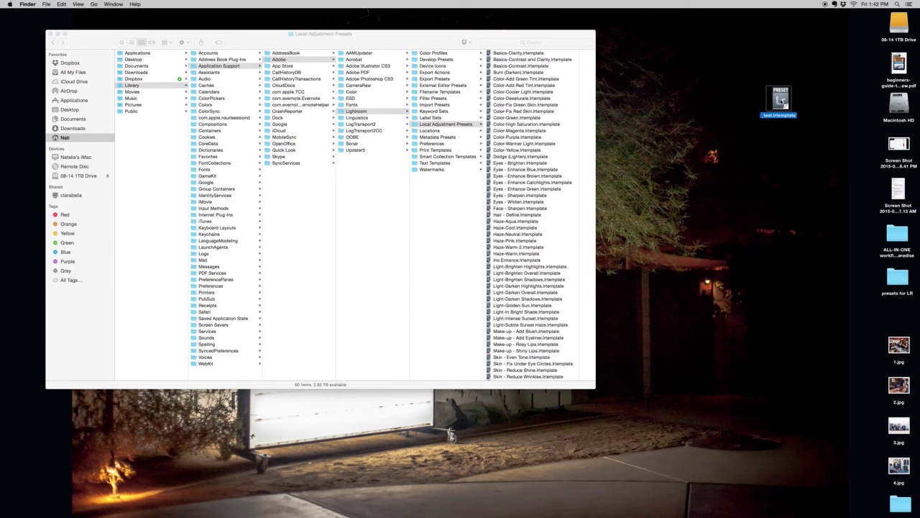
Drag _test.lrtemplate into Local Adjustment Presets, check it sits among the templates, and close the window
left_click_drag(780, 99, 543, 114)
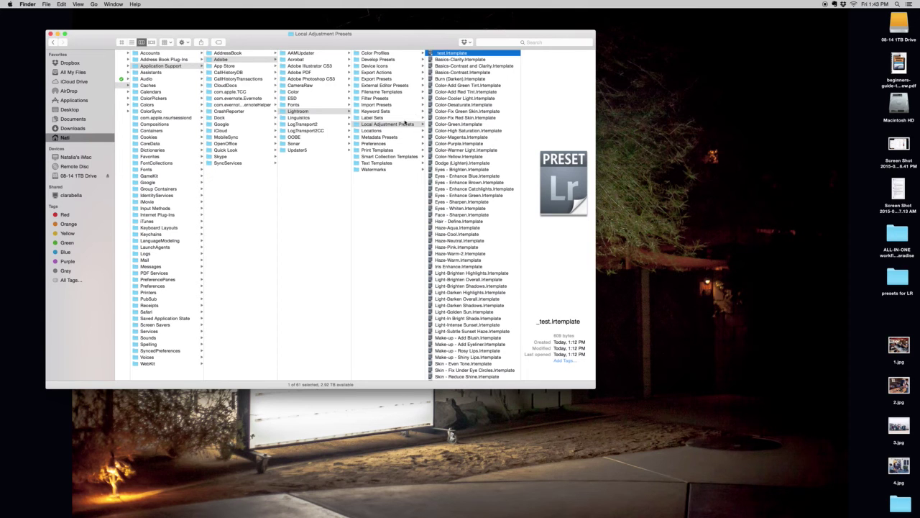
left_click(405, 124)
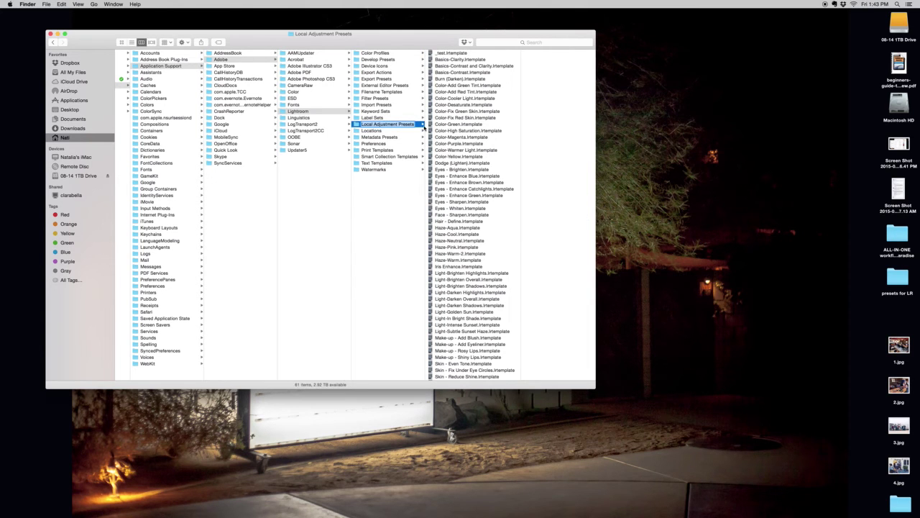
left_click(459, 124)
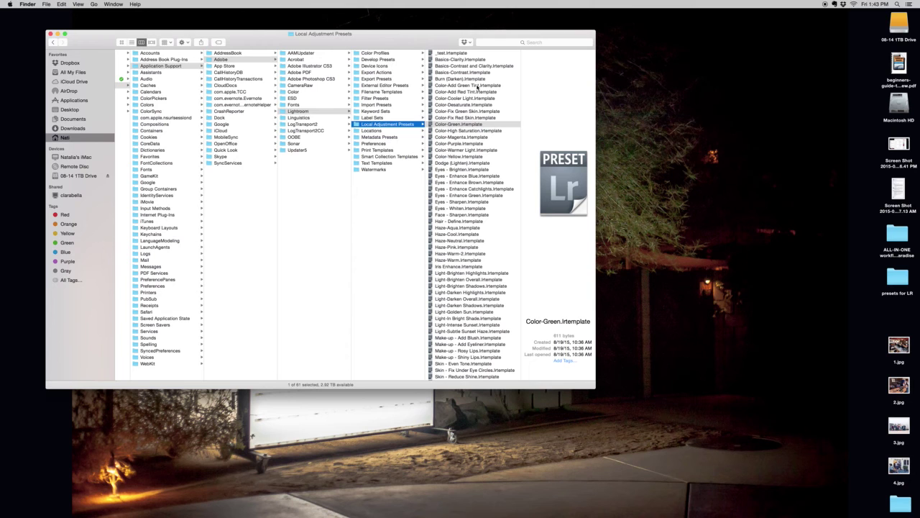
left_click(394, 60)
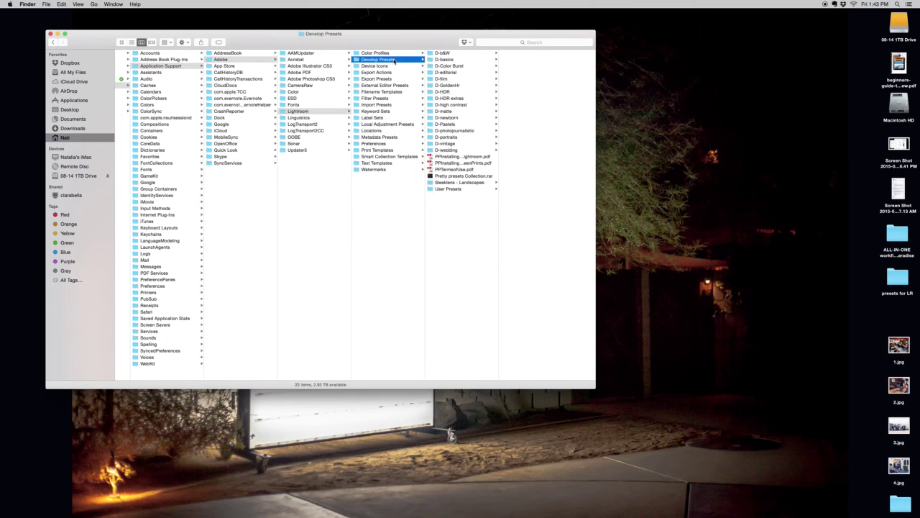
left_click(384, 125)
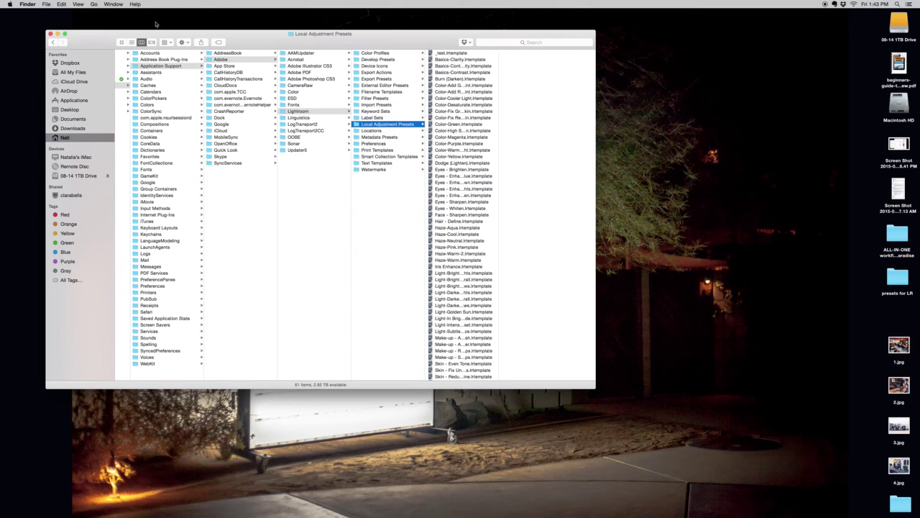
left_click(49, 34)
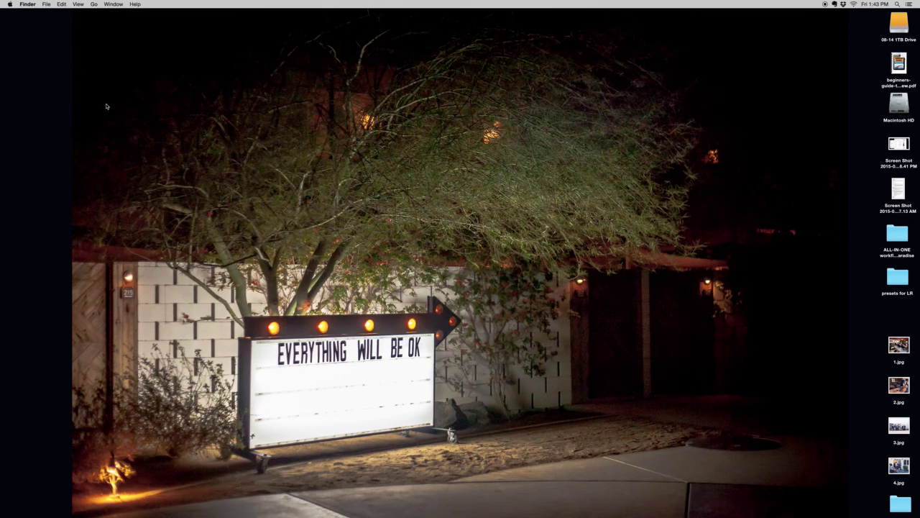
Relaunch Lightroom from the Dock
mouse_move(8, 270)
left_click(8, 175)
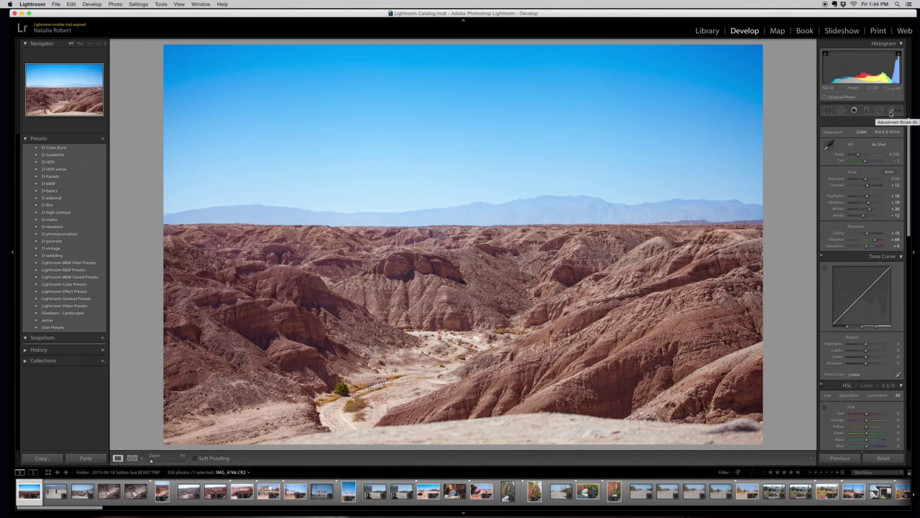
Choose the _test preset from the Graduated Filter's Effect list and switch to the Adjustment Brush
left_click(868, 112)
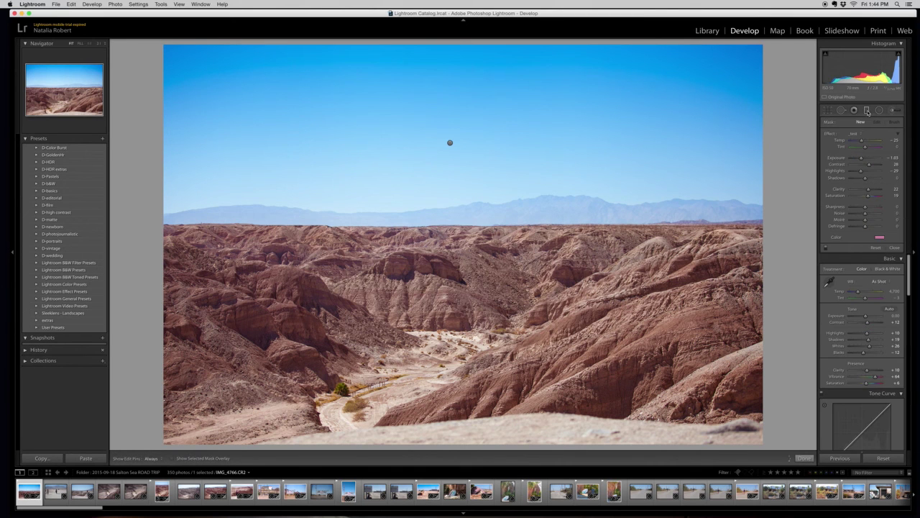
left_click(860, 135)
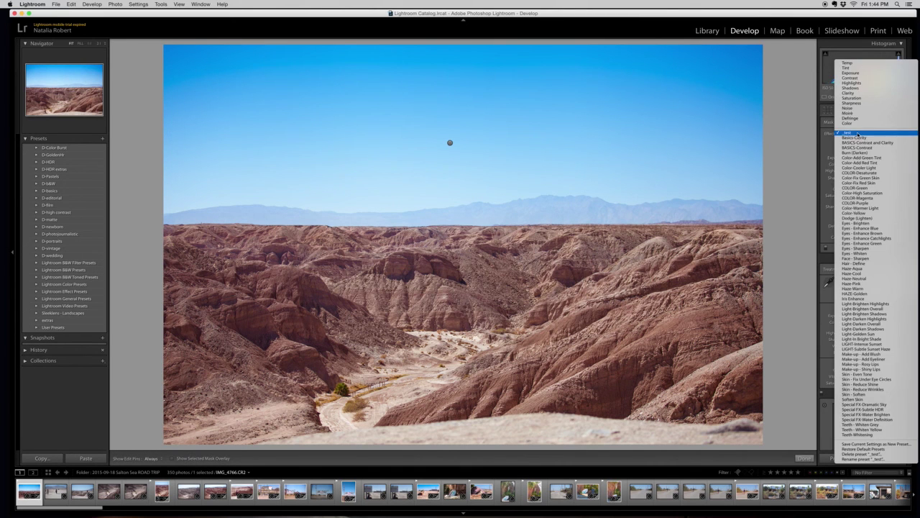
left_click(846, 178)
left_click(855, 135)
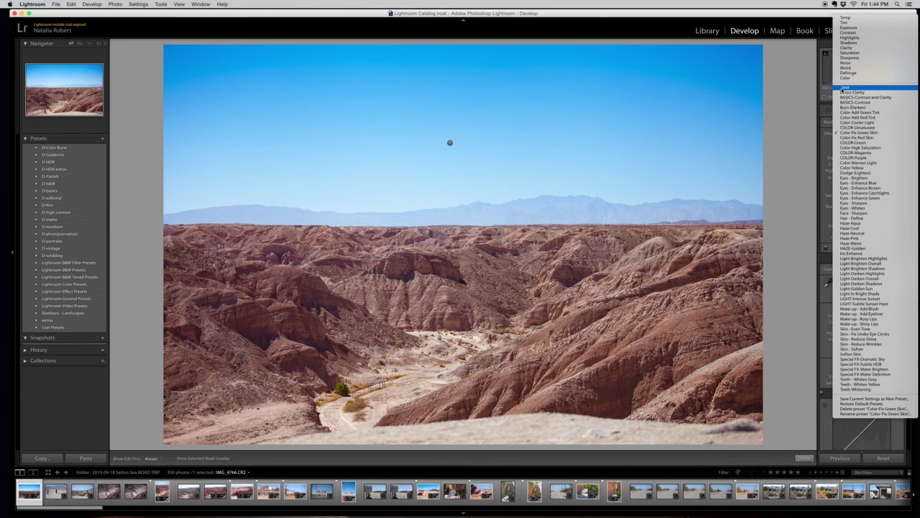
left_click(862, 89)
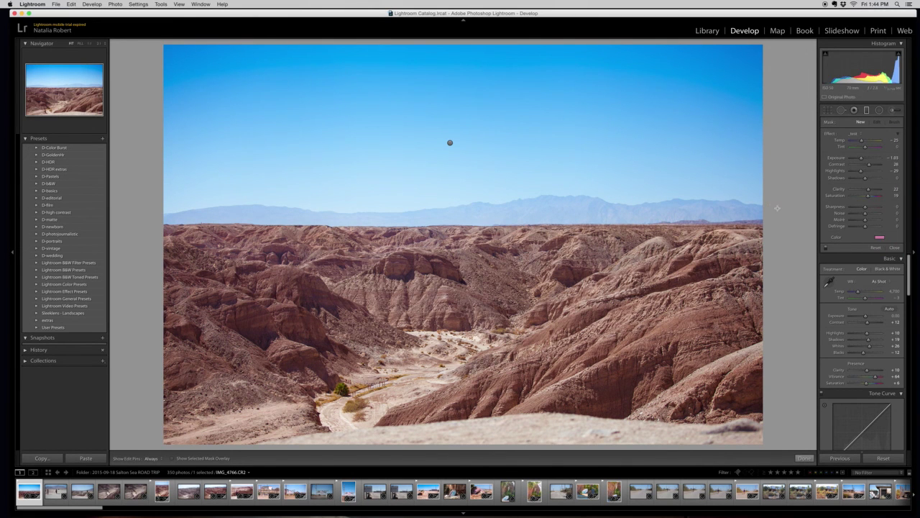
left_click(892, 111)
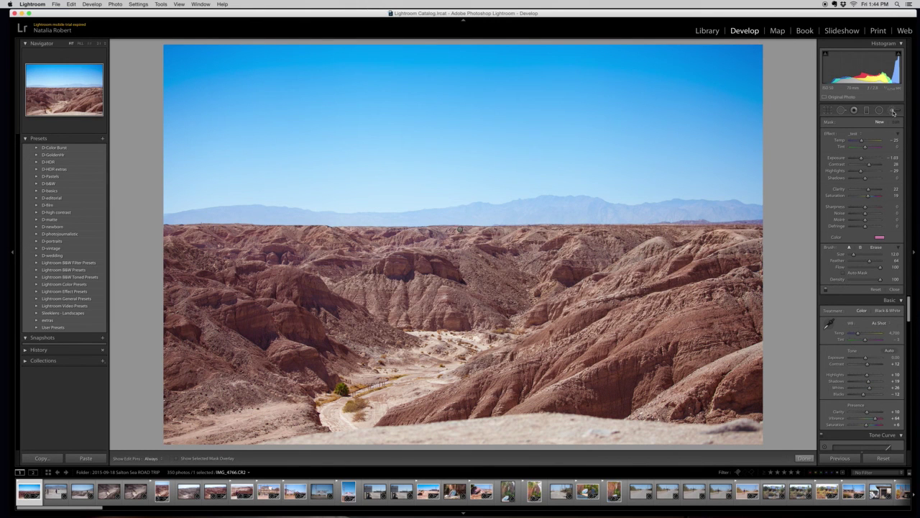
left_click(858, 135)
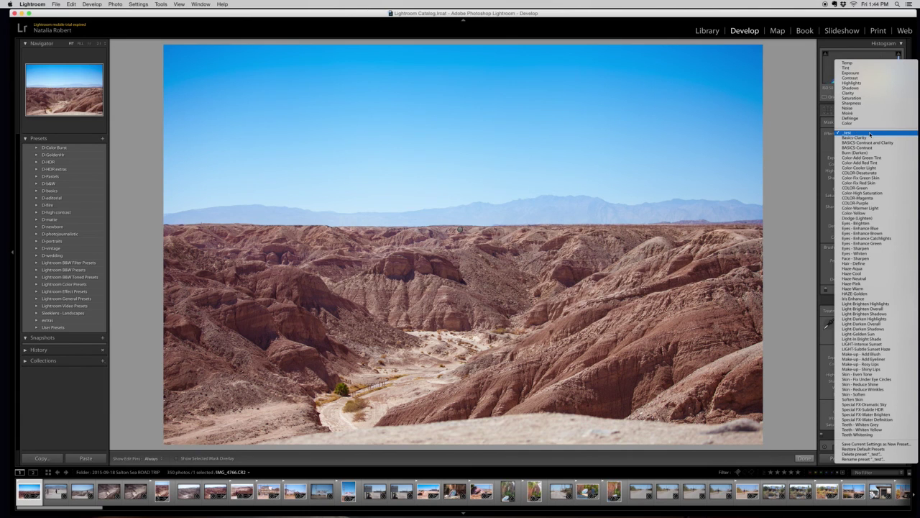
left_click(870, 134)
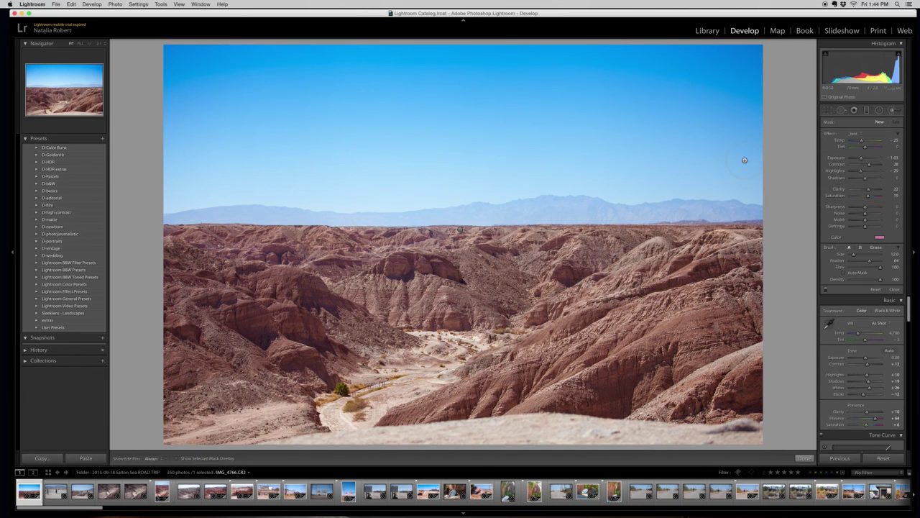
key("h")
left_click(753, 209)
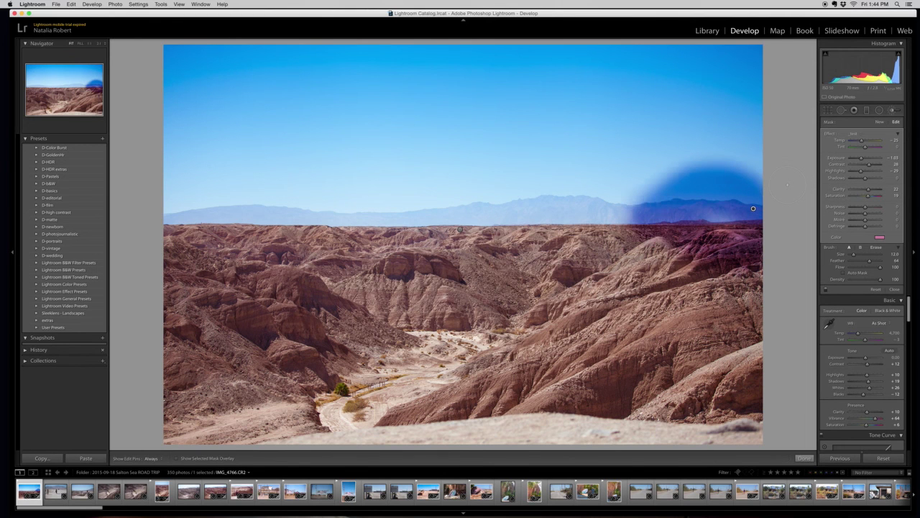
key("super+z")
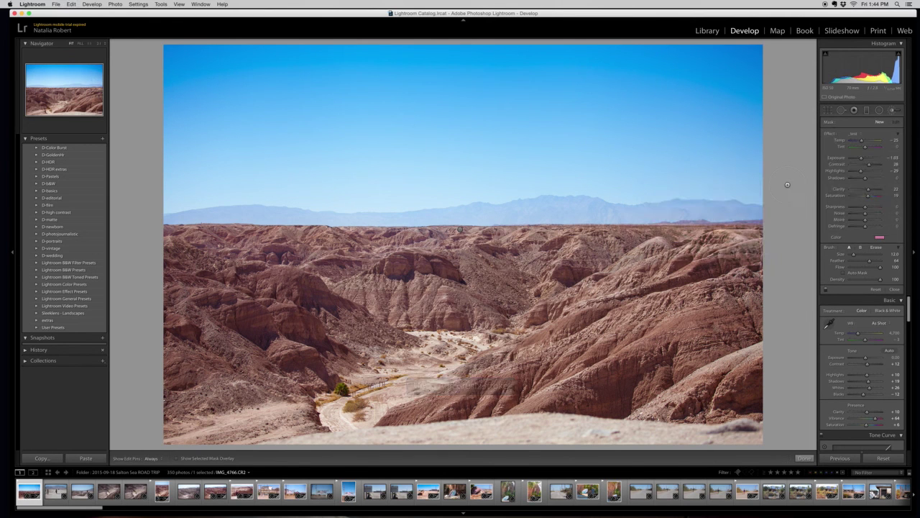
left_click(863, 136)
Keep _test as the effect and exit the Adjustment Brush
left_click(864, 136)
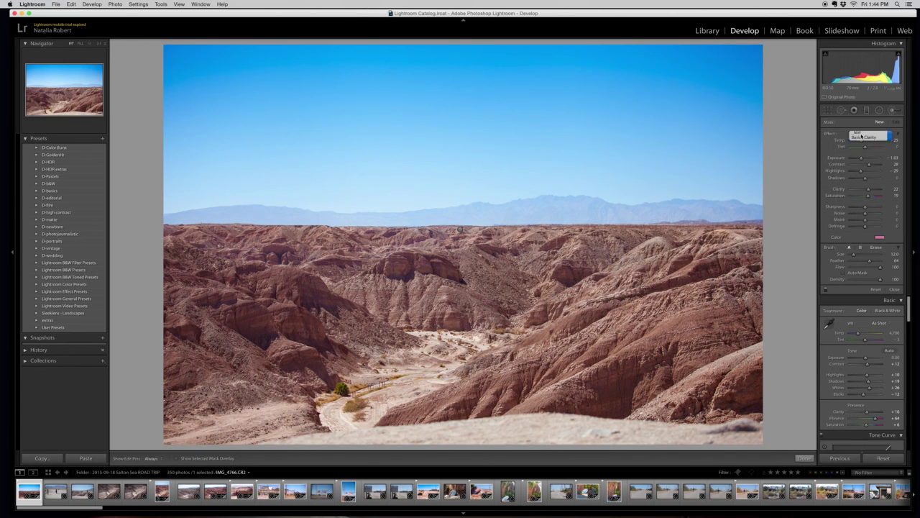
left_click(804, 458)
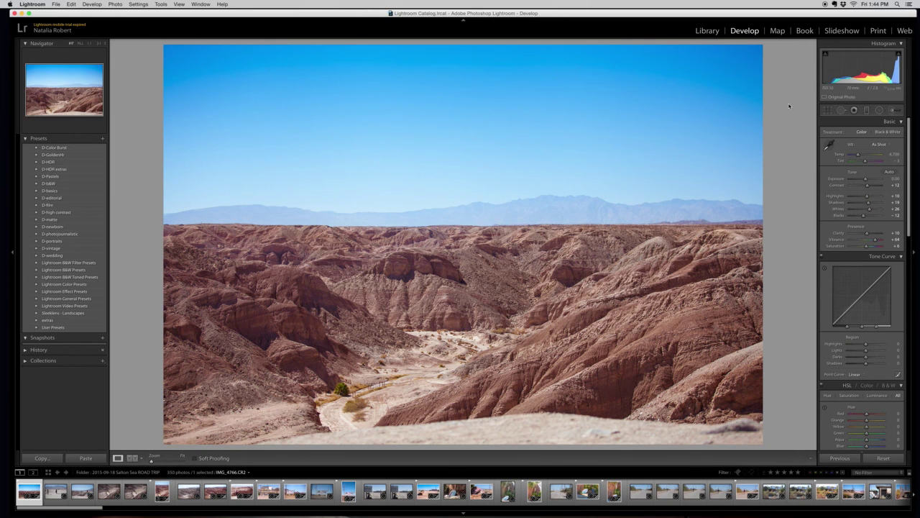